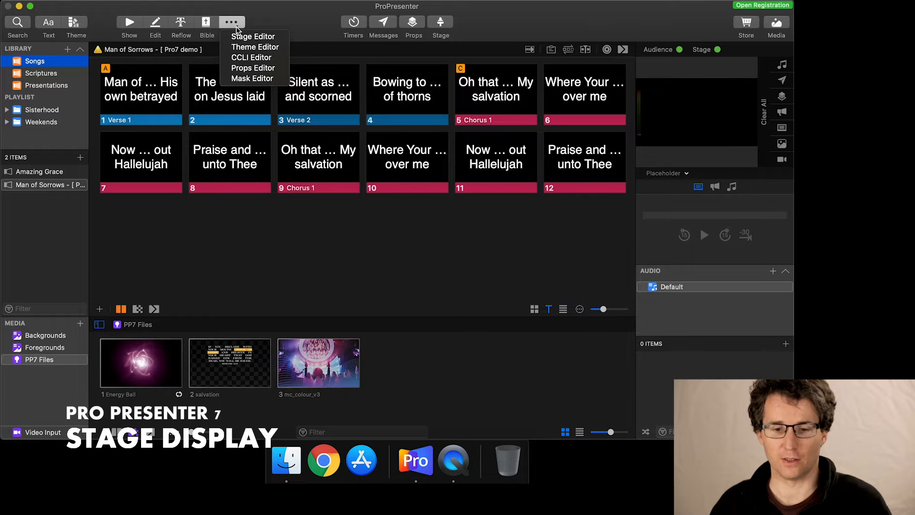
# Open the Stage Editor to edit the Default stage layout.
pyautogui.click(237, 35)
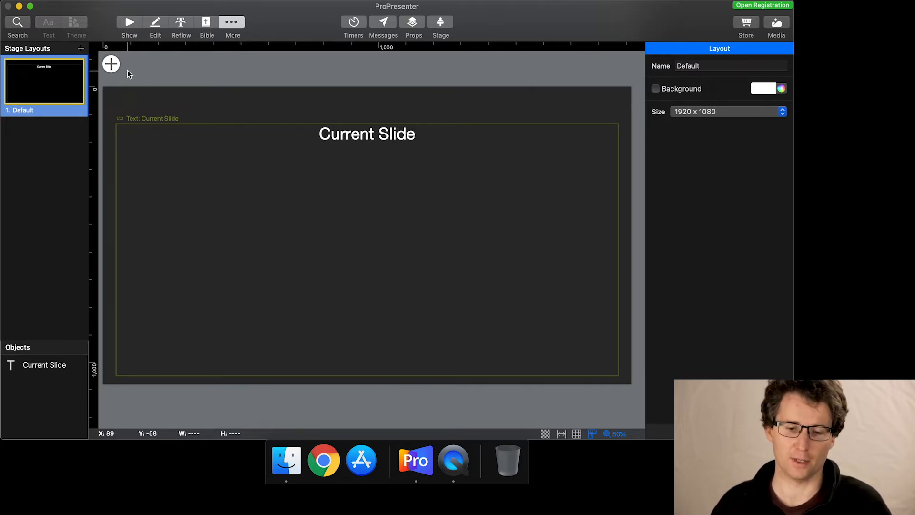
# Add a Chord Chart object to the Default layout and move it to about X 164, Y 450.
pyautogui.click(111, 64)
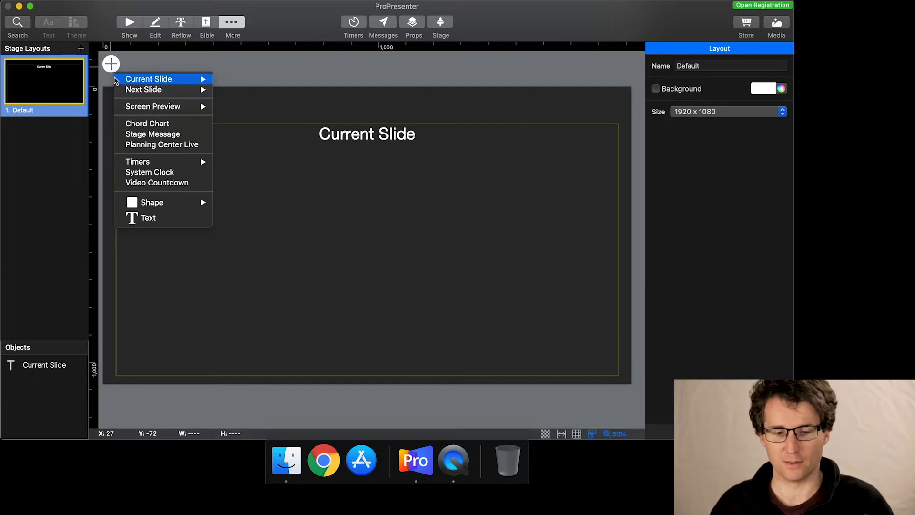
pyautogui.click(137, 125)
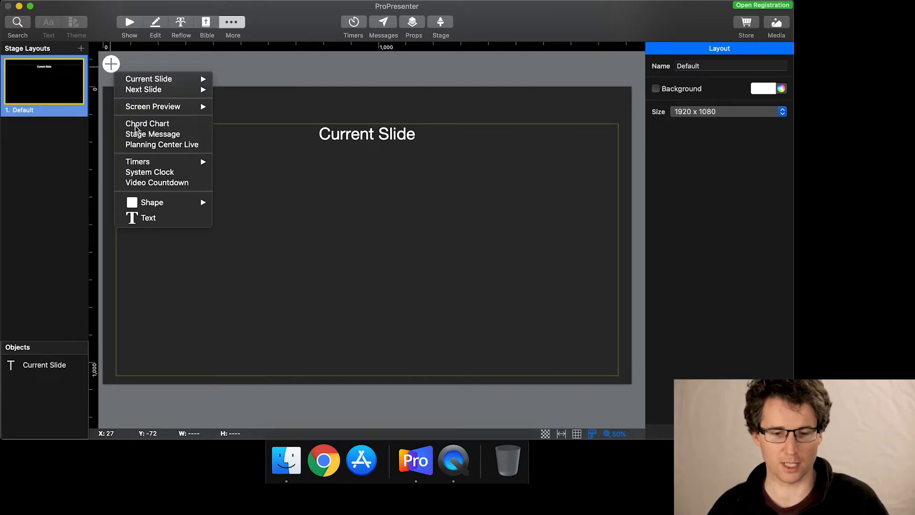
pyautogui.moveTo(358, 229); pyautogui.dragTo(164, 238)
# Add a System Clock to the Default layout, move it into the canvas's upper-left corner and shrink its box.
pyautogui.click(111, 63)
pyautogui.moveTo(158, 162)
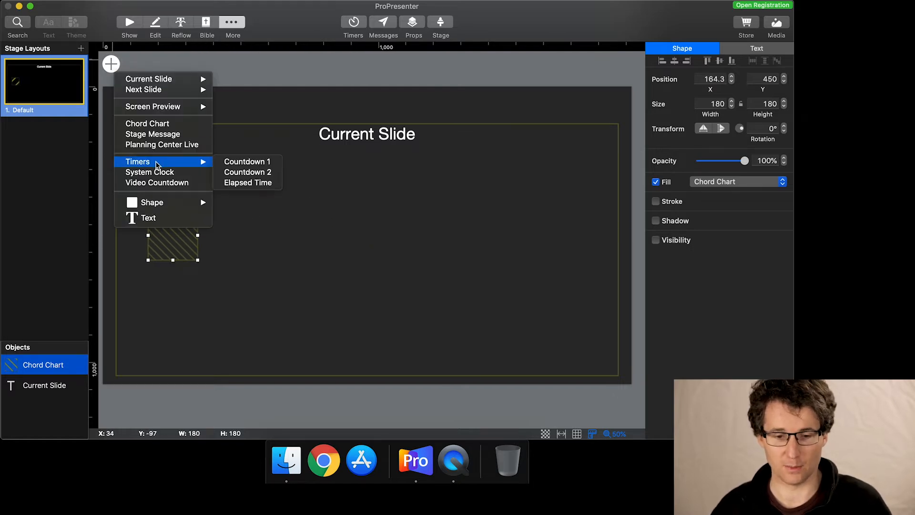
pyautogui.click(180, 171)
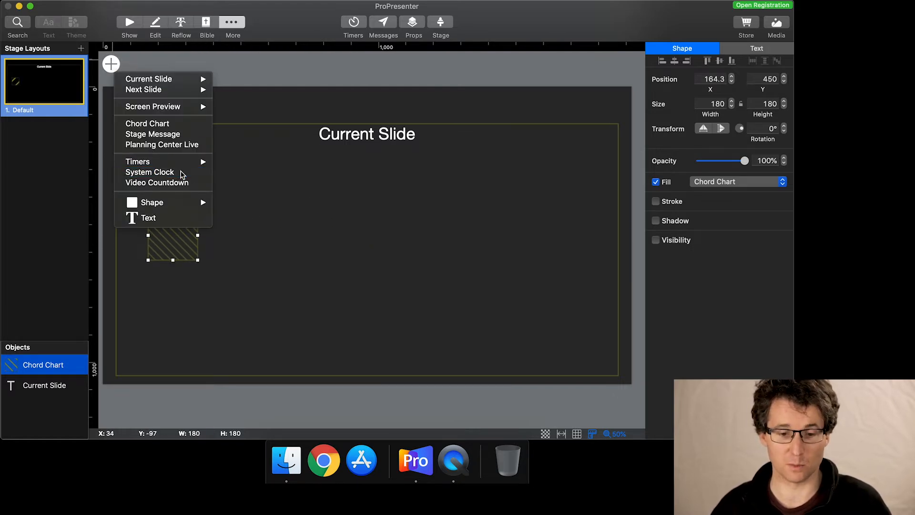
pyautogui.moveTo(382, 259); pyautogui.dragTo(317, 224)
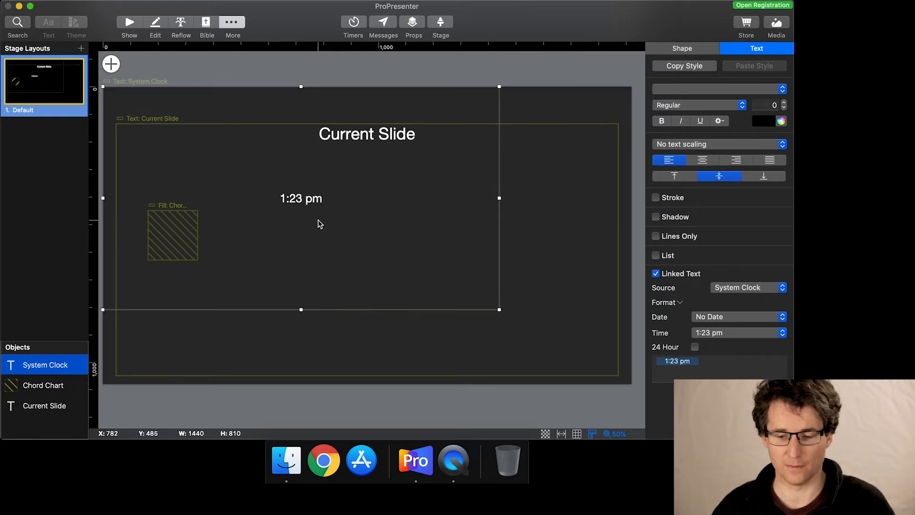
pyautogui.moveTo(498, 310); pyautogui.dragTo(367, 243)
# Delete the System Clock and Chord Chart objects from the Default layout.
pyautogui.press('BackSpace')
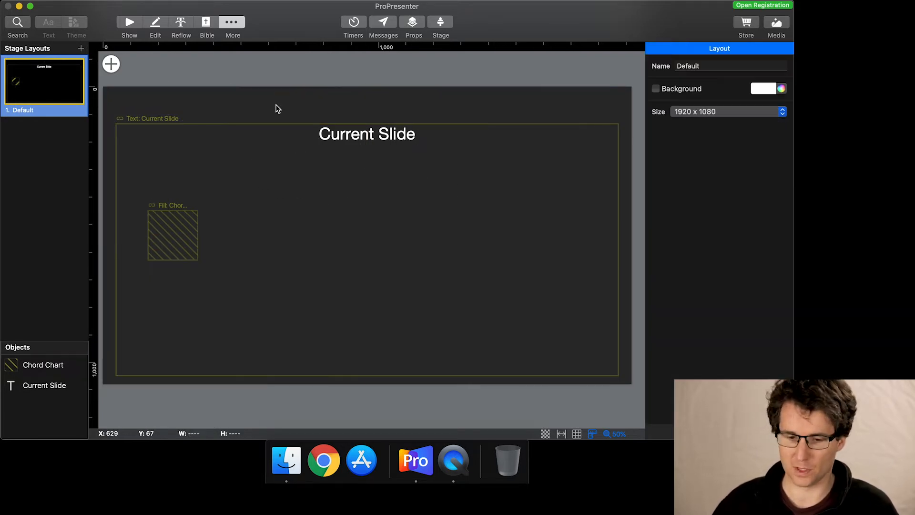
pyautogui.click(173, 247)
pyautogui.press('BackSpace')
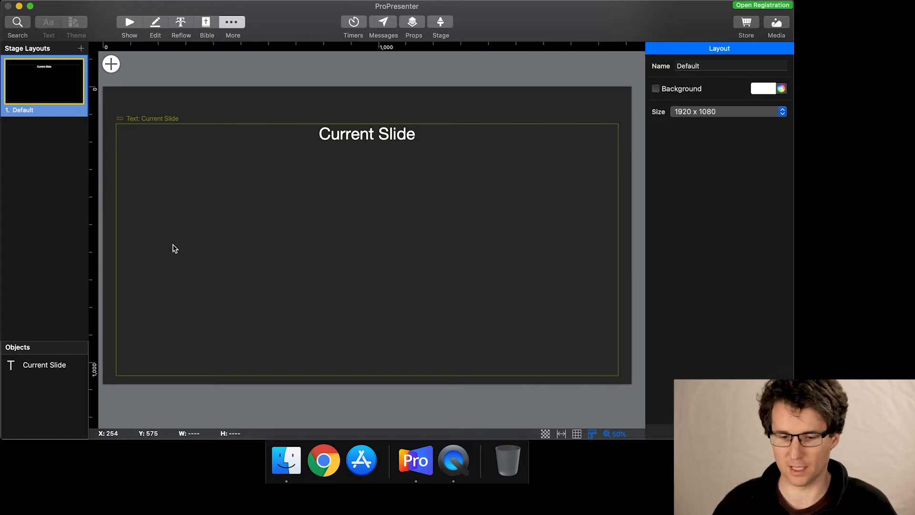
# Resize the Current Slide text box to about 1824 by 914.
pyautogui.click(418, 232)
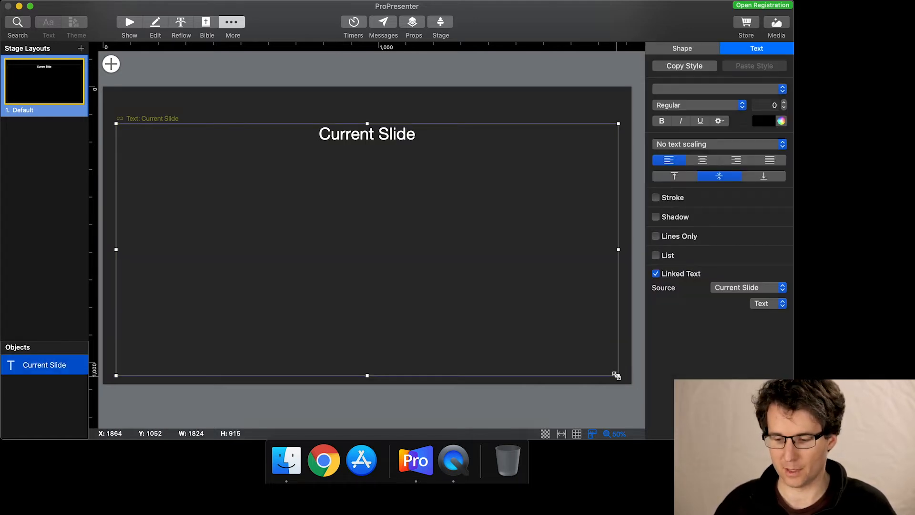
pyautogui.moveTo(618, 376)
pyautogui.mouseDown()
pyautogui.moveTo(480, 309)
pyautogui.moveTo(620, 375)
pyautogui.mouseUp()
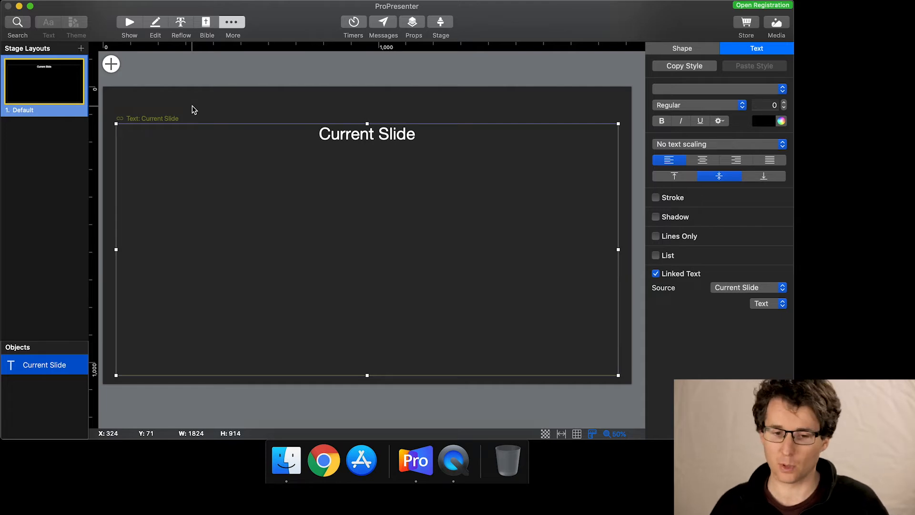
# Add a System Clock sized about 759 by 135 and place it along the canvas's upper edge, above the Current Slide box.
pyautogui.click(111, 63)
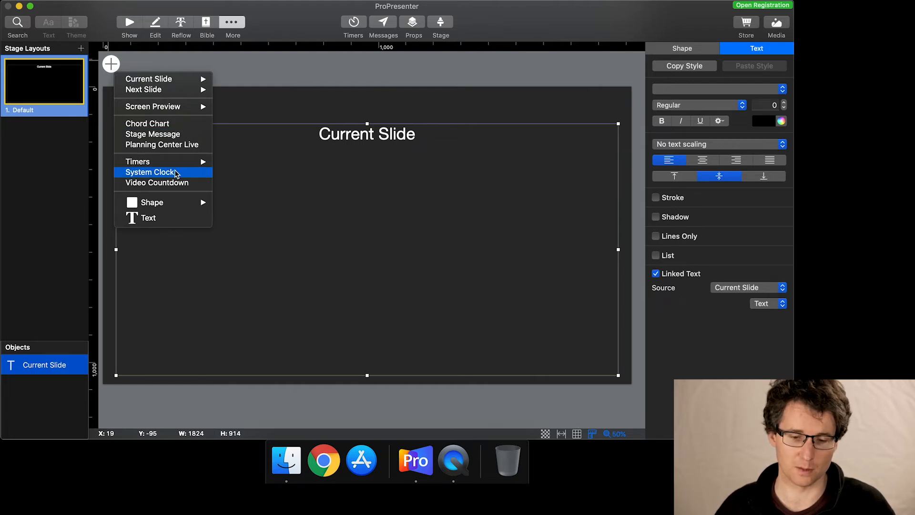
pyautogui.click(176, 173)
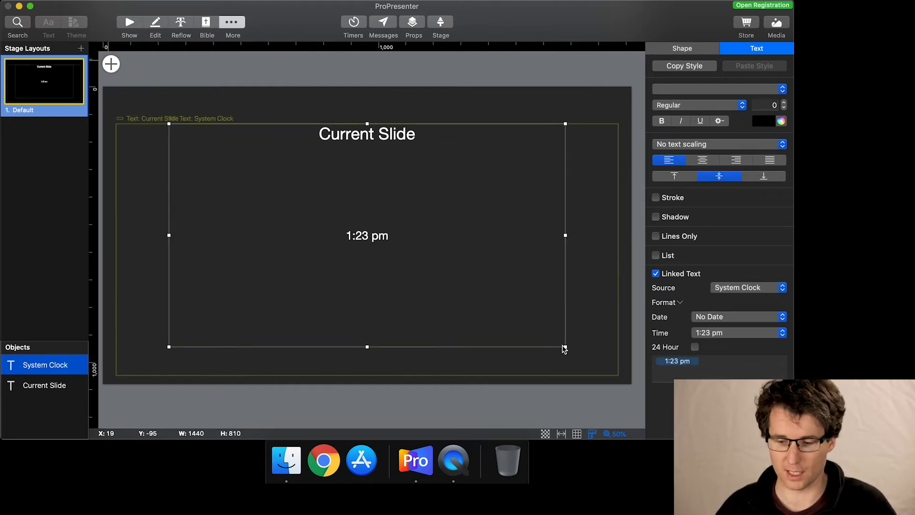
pyautogui.moveTo(565, 347); pyautogui.dragTo(331, 151)
pyautogui.moveTo(376, 180); pyautogui.dragTo(320, 121)
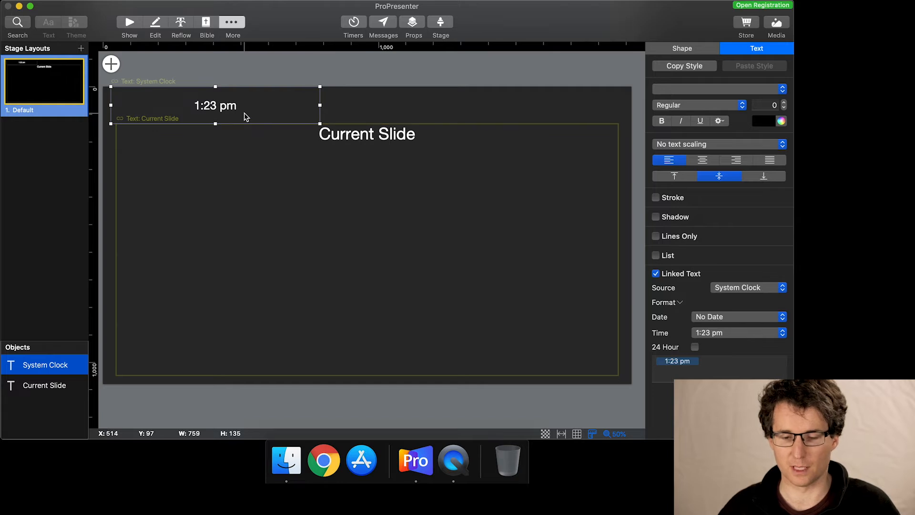
# Change the System Clock's text colour to light yellow.
pyautogui.click(216, 106)
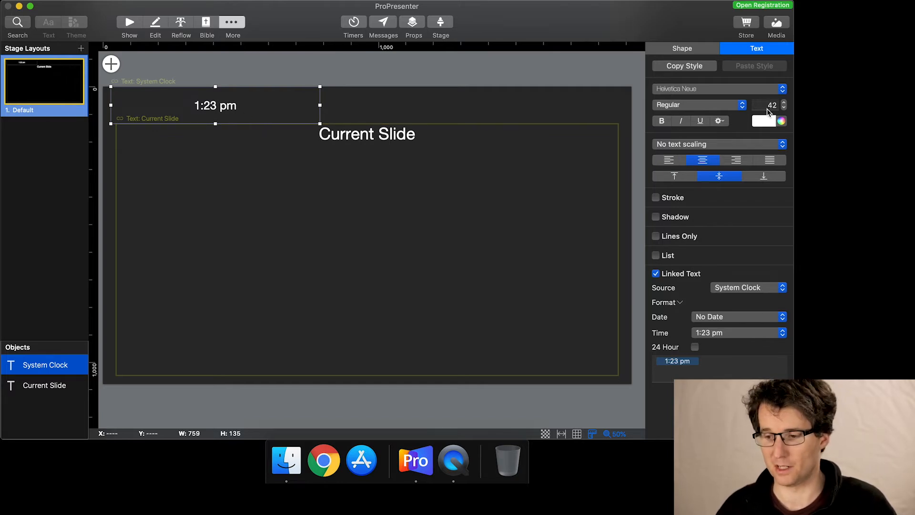
pyautogui.click(768, 122)
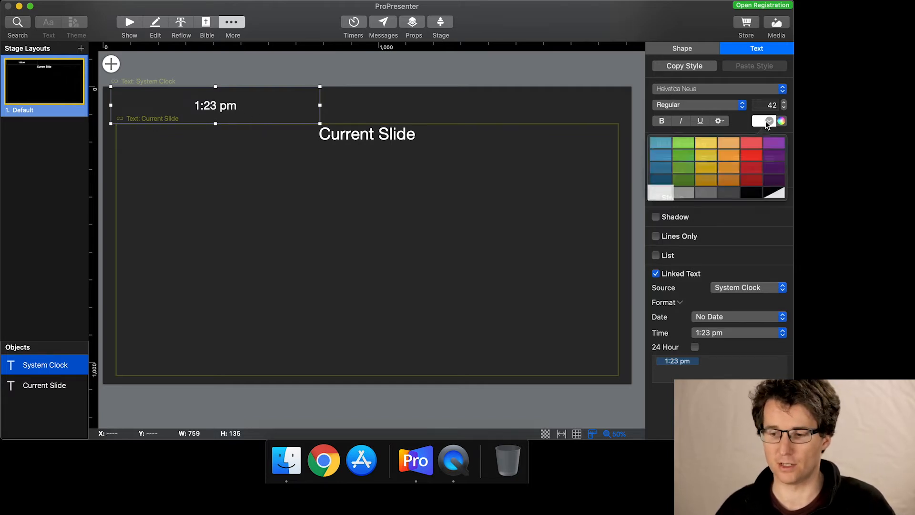
pyautogui.click(706, 142)
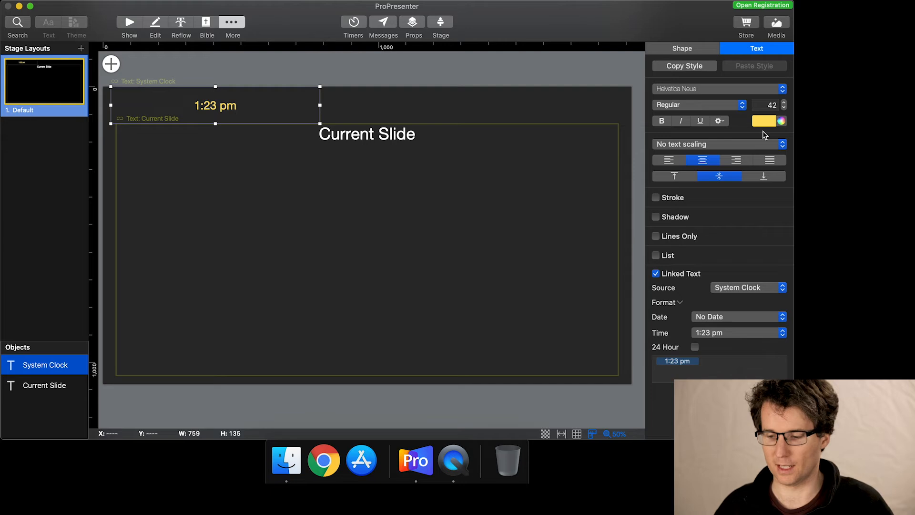
# Set the System Clock to 24-hour format with No Date and the time format that includes seconds, 1:23:45 pm.
pyautogui.click(695, 347)
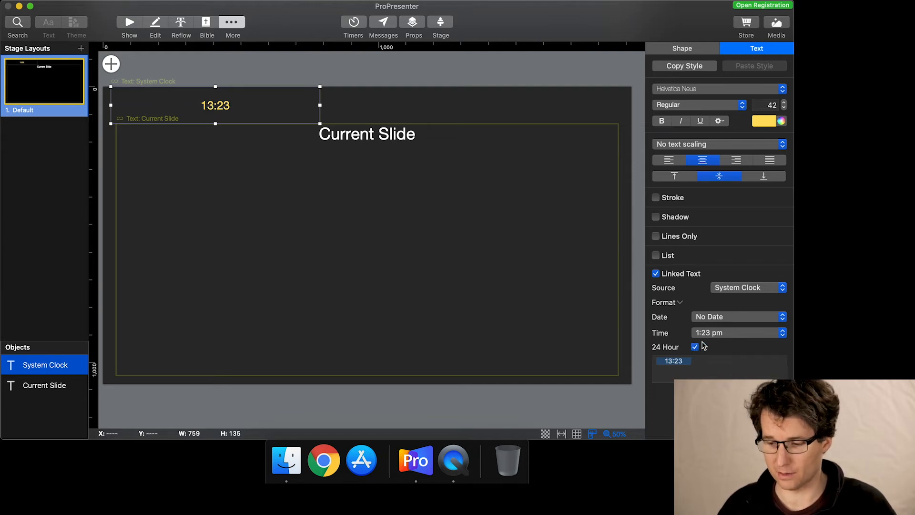
pyautogui.click(731, 318)
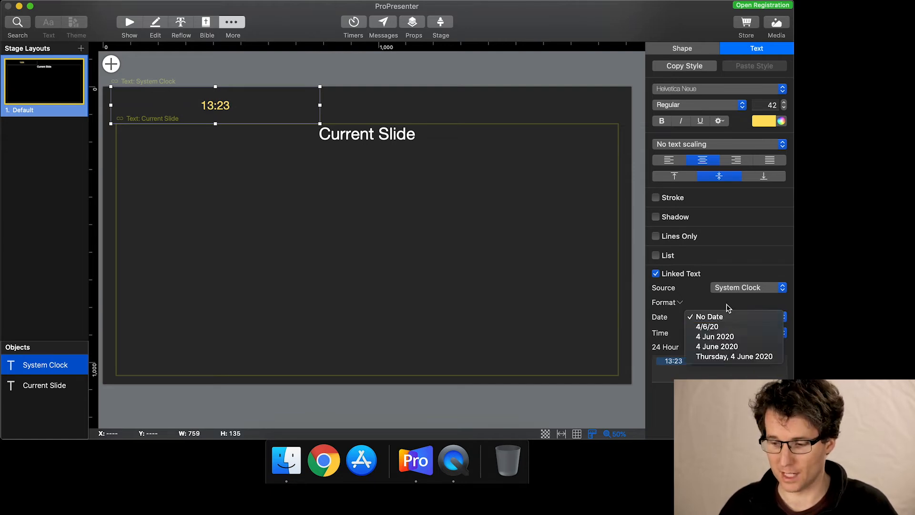
pyautogui.click(729, 316)
pyautogui.click(730, 333)
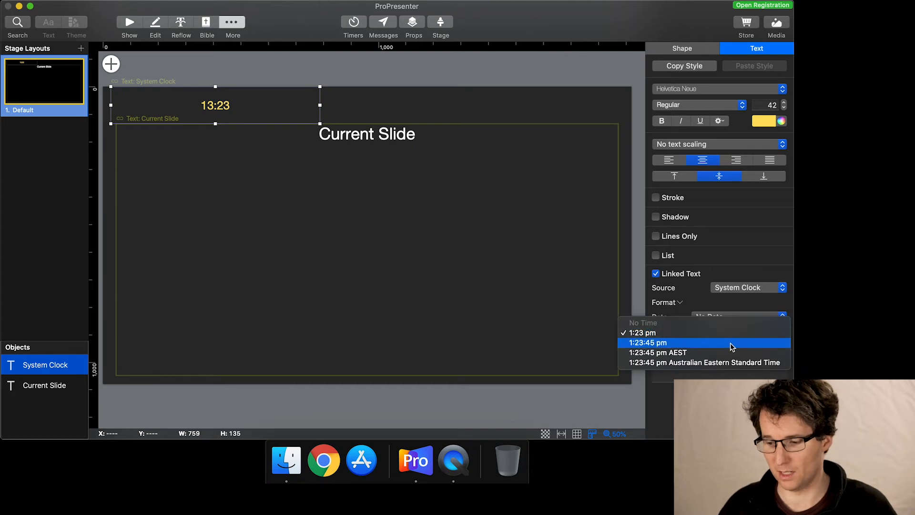
pyautogui.click(731, 343)
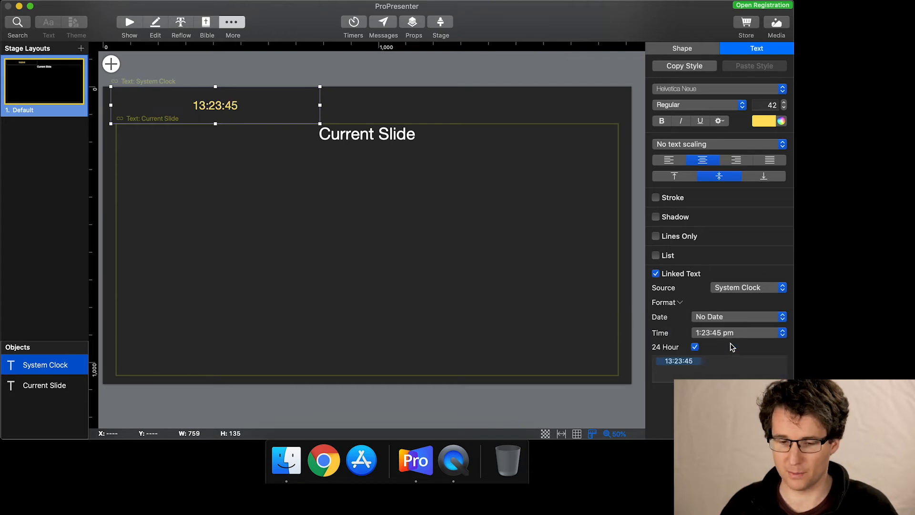
# Switch the System Clock between 12-hour and 24-hour display to compare them, finishing with 24 Hour enabled.
pyautogui.click(695, 347)
pyautogui.click(695, 347)
pyautogui.click(695, 347)
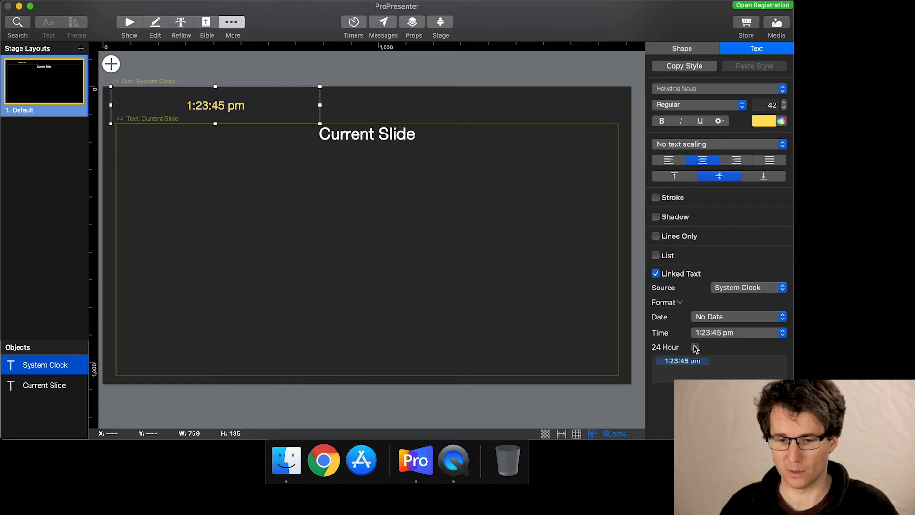
pyautogui.click(695, 347)
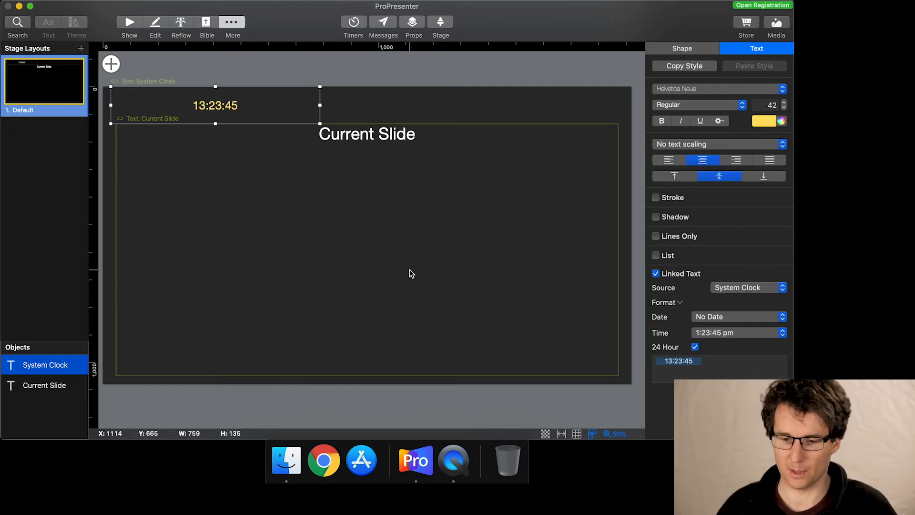
# Lower the Current Slide box's upper edge and enlarge the System Clock box to about 823 by 188.
pyautogui.click(362, 147)
pyautogui.moveTo(366, 124); pyautogui.dragTo(361, 181)
pyautogui.click(290, 122)
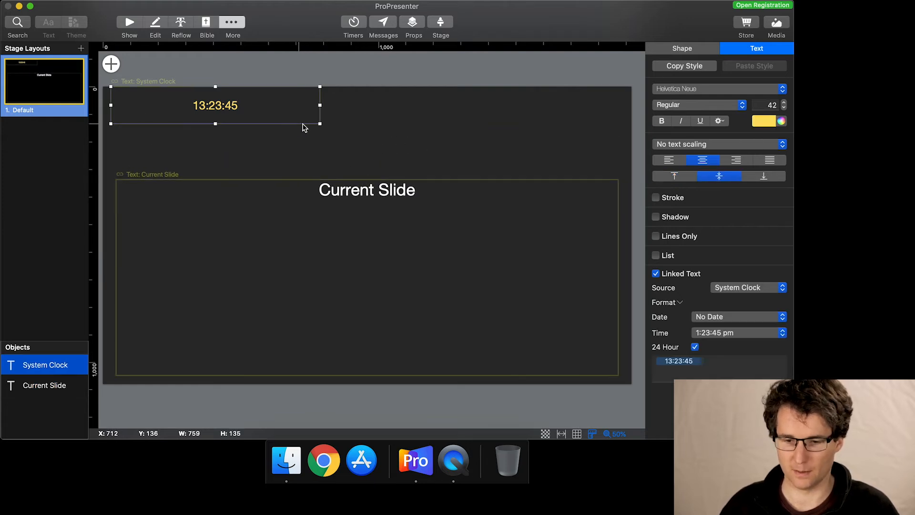
pyautogui.moveTo(320, 123); pyautogui.dragTo(338, 139)
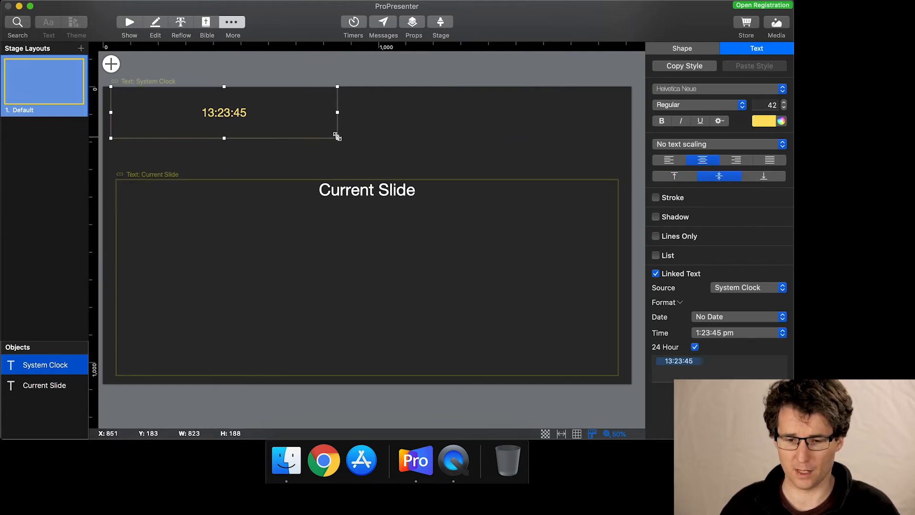
# Increase the System Clock's font size until the time fills most of its box.
pyautogui.click(219, 113)
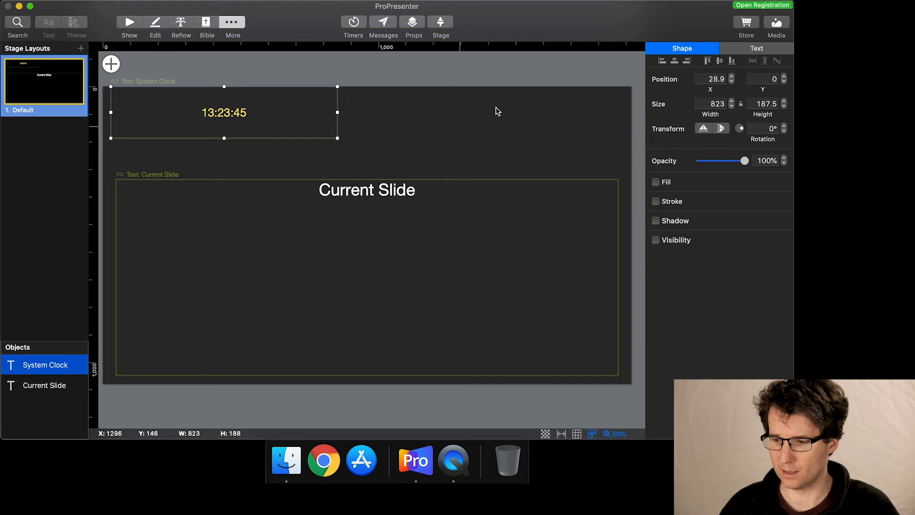
pyautogui.click(754, 51)
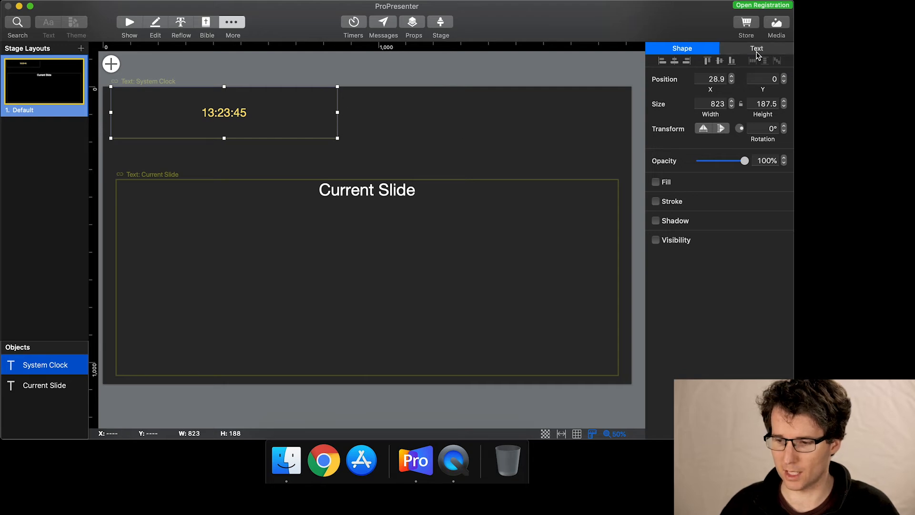
pyautogui.click(784, 102)
pyautogui.click(784, 102)
pyautogui.click(785, 102)
pyautogui.click(784, 102)
pyautogui.click(785, 102)
pyautogui.click(784, 102)
pyautogui.click(784, 102)
pyautogui.moveTo(784, 104); pyautogui.dragTo(785, 104)
# Extend the Current Slide box upward to a height of about 839 and set its font size to 200.
pyautogui.click(369, 190)
pyautogui.moveTo(367, 180); pyautogui.dragTo(365, 144)
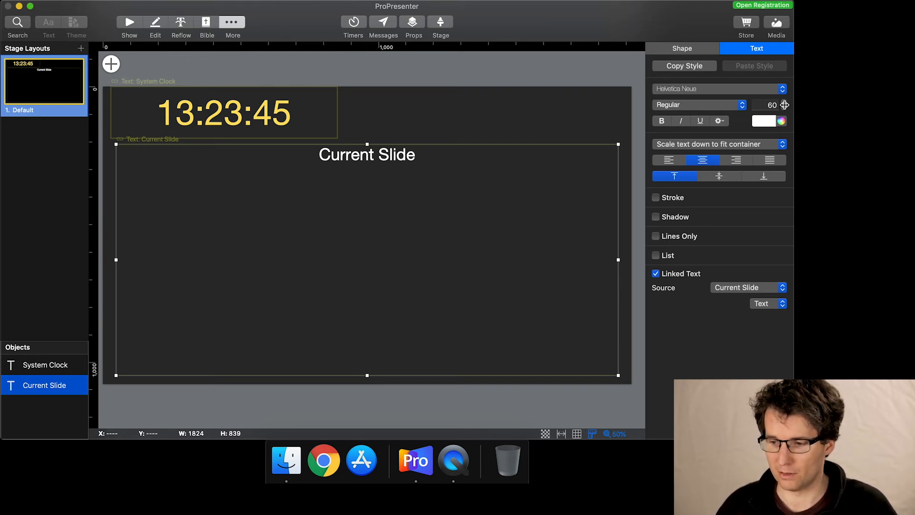
pyautogui.click(764, 104)
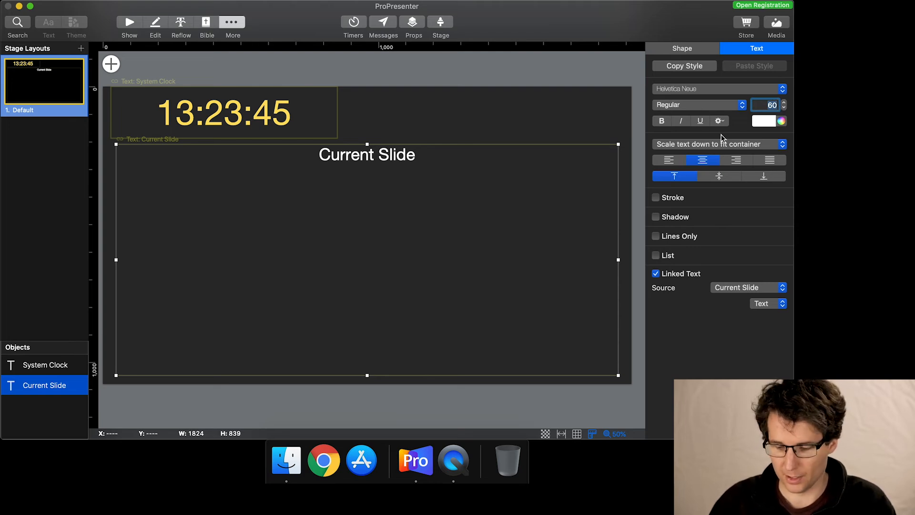
pyautogui.write('200')
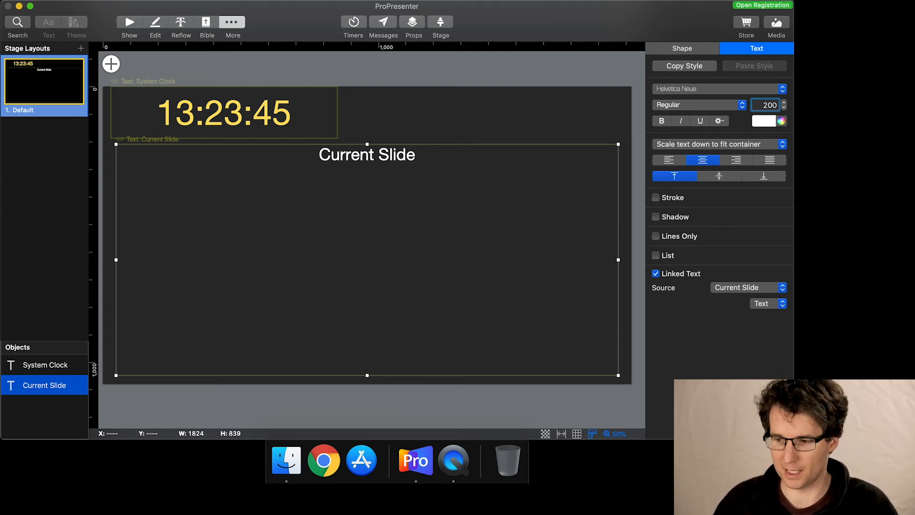
pyautogui.press('Return')
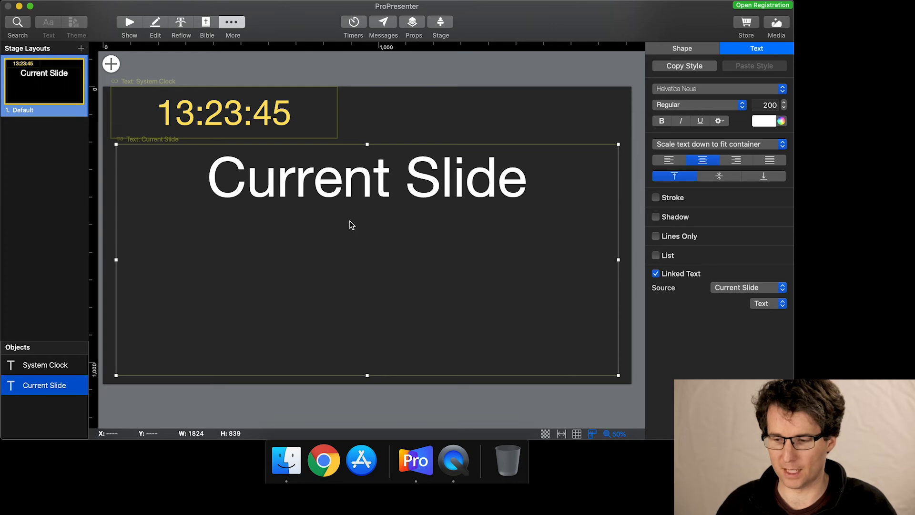
pyautogui.click(720, 144)
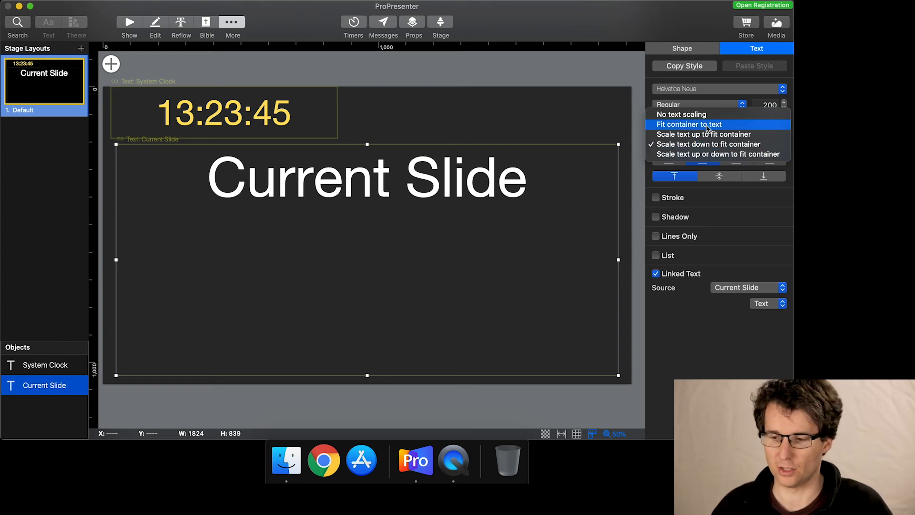
pyautogui.click(634, 30)
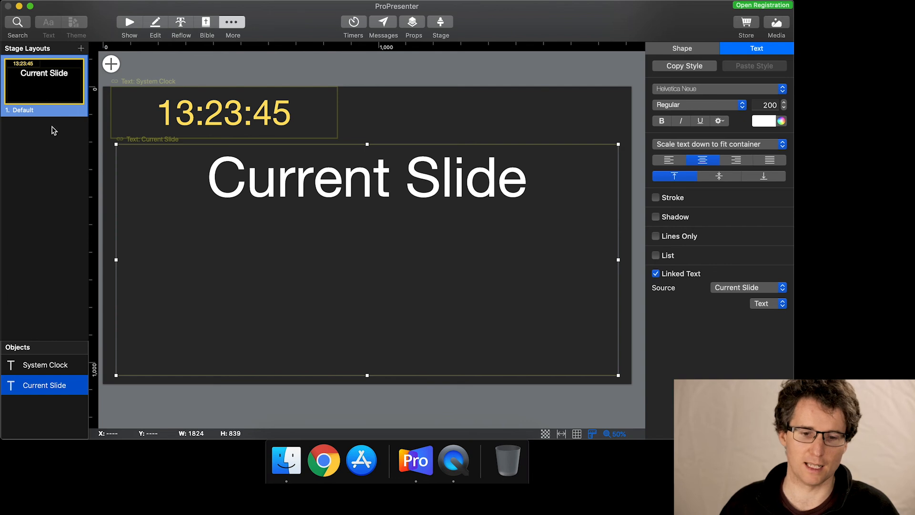
# Add a new stage layout based on Blank Layout.
pyautogui.click(82, 50)
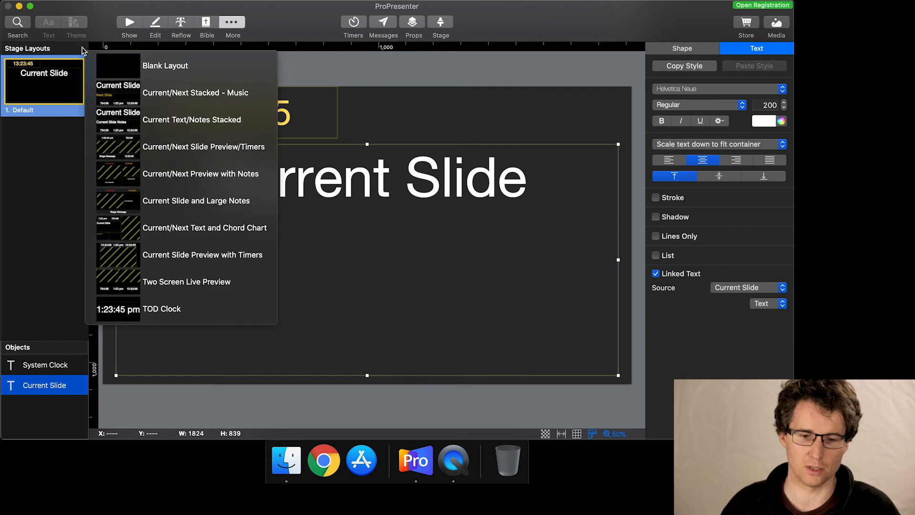
pyautogui.click(135, 69)
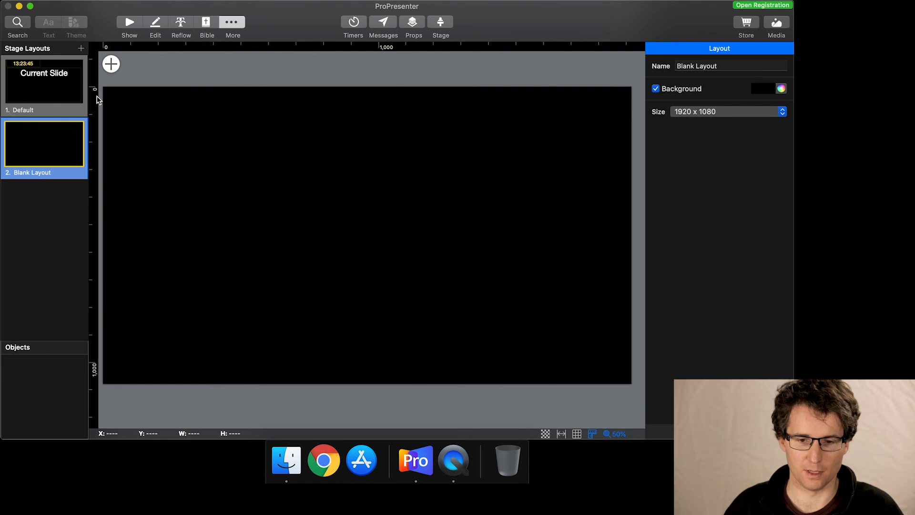